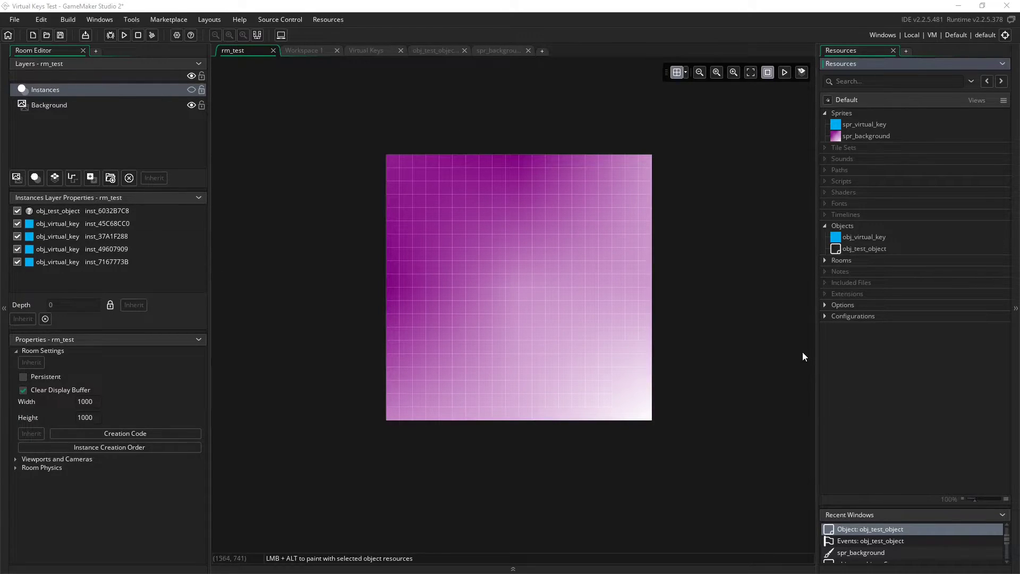
- Review obj_test_object's Step event arrow-key camera code, then run the game to test it
{"action": "double_click", "coordinate": [857, 250]}
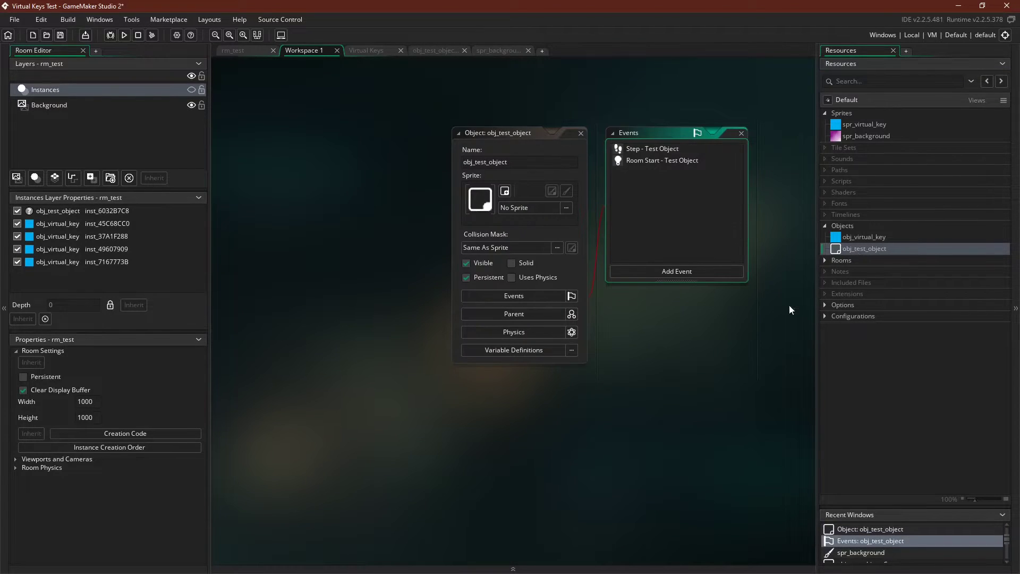
{"action": "double_click", "coordinate": [648, 160]}
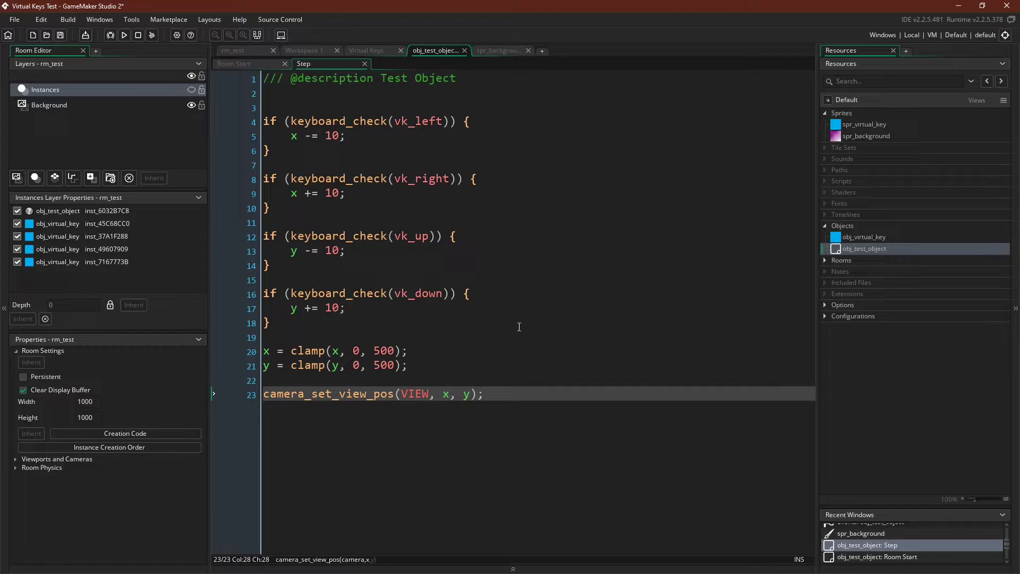
{"action": "left_click_drag", "start_coordinate": [518, 322], "coordinate": [508, 121]}
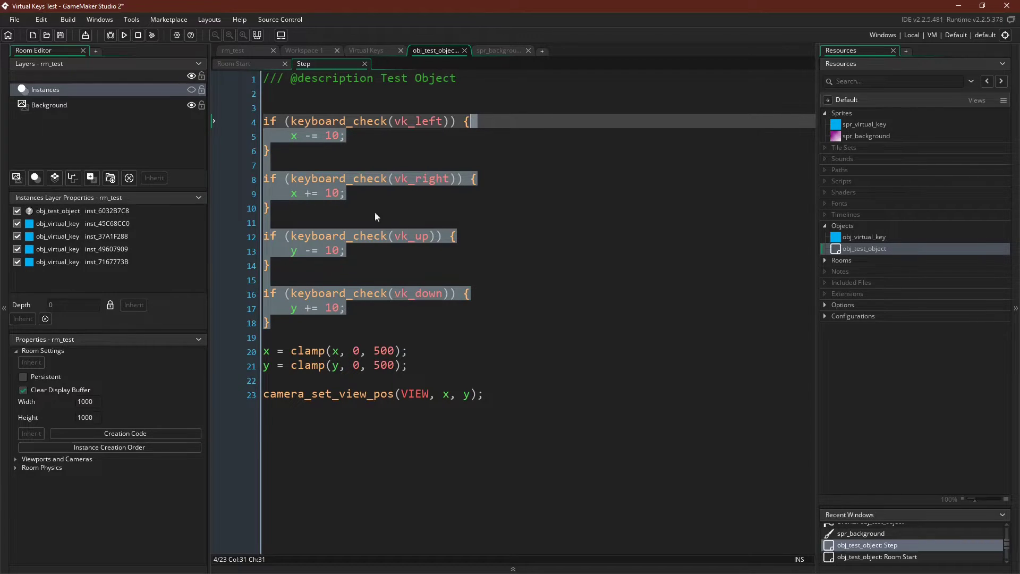
{"action": "left_click", "coordinate": [479, 279]}
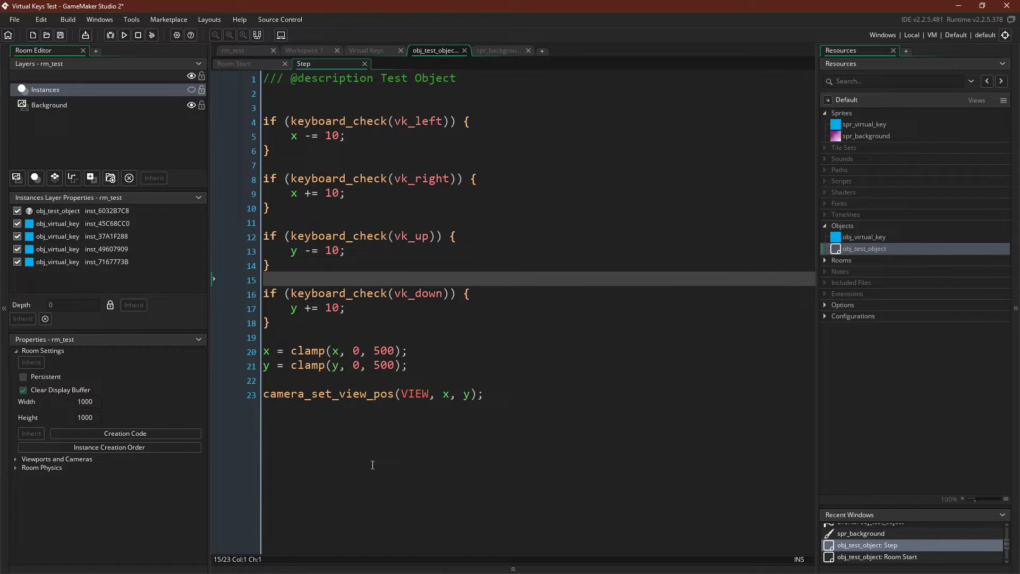
{"action": "left_click", "coordinate": [549, 327]}
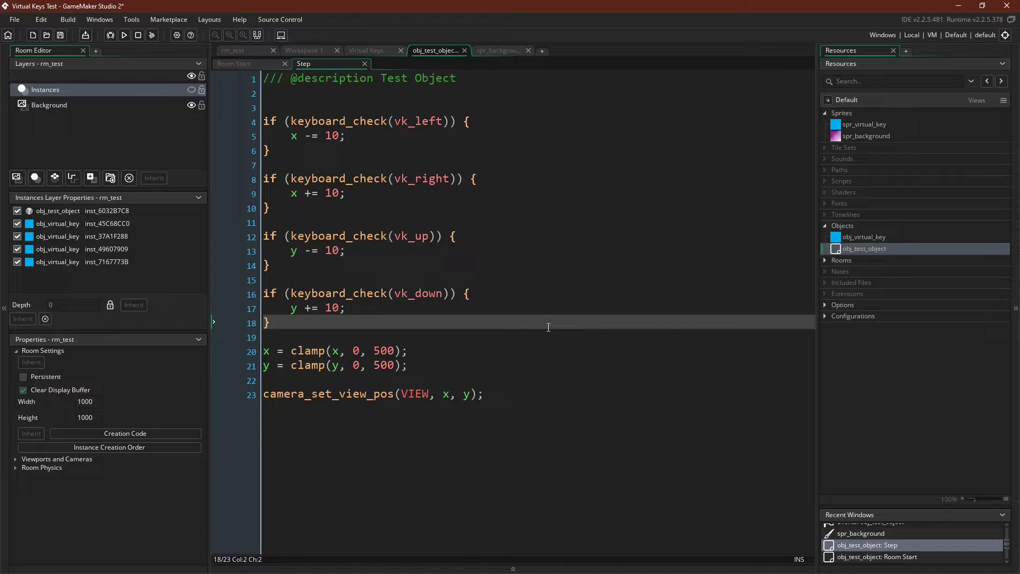
{"action": "key", "text": "F5"}
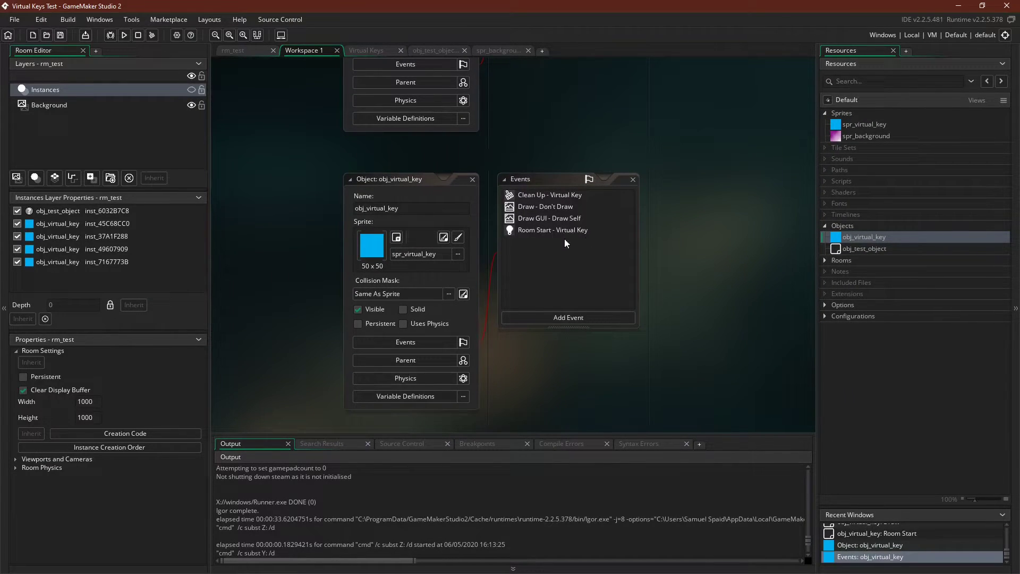
- Review obj_virtual_key's Room Start virtual_key_add call, then view its keycode variable definition
{"action": "double_click", "coordinate": [553, 230]}
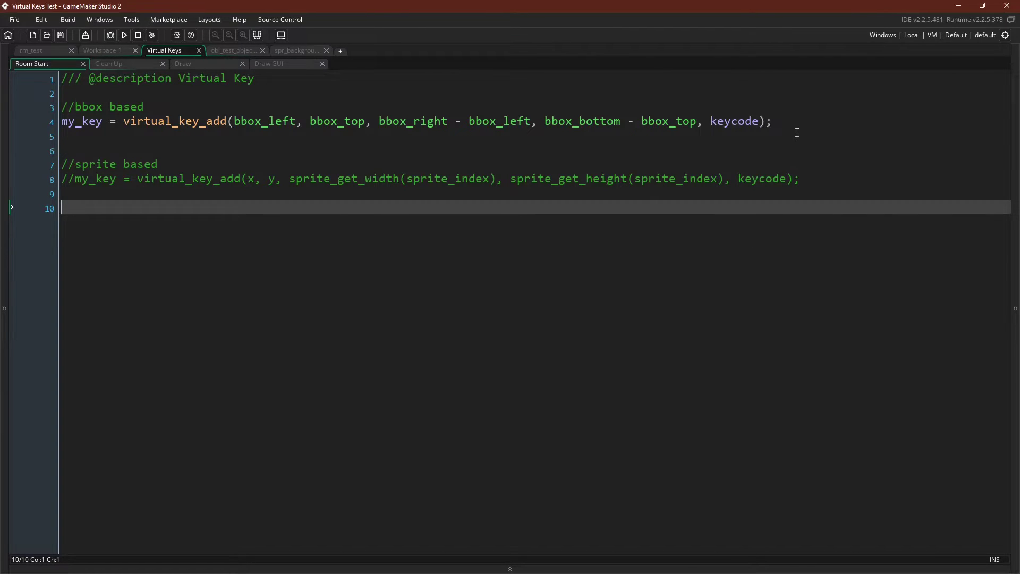
{"action": "left_click_drag", "start_coordinate": [777, 122], "coordinate": [787, 109]}
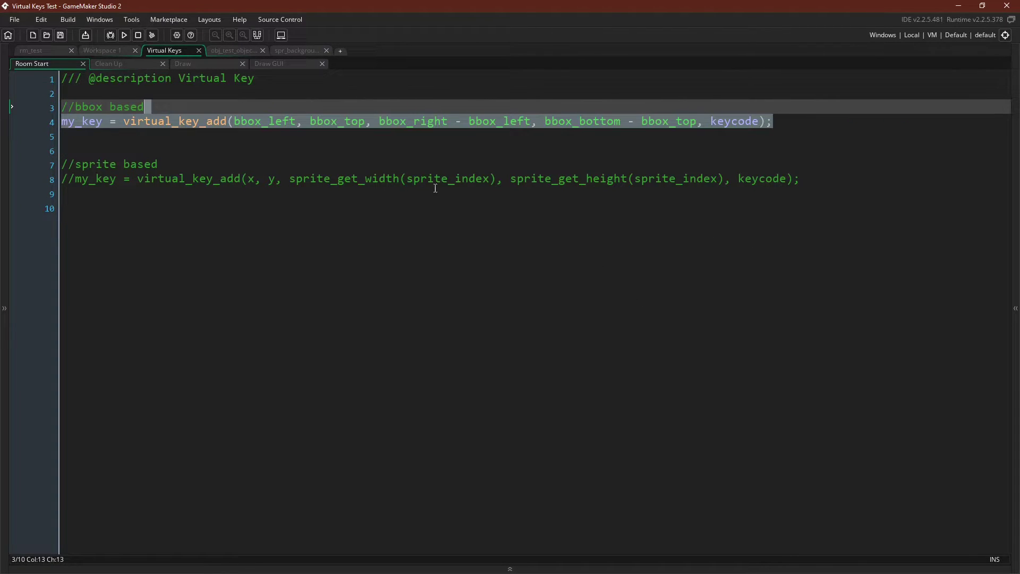
{"action": "left_click", "coordinate": [133, 151]}
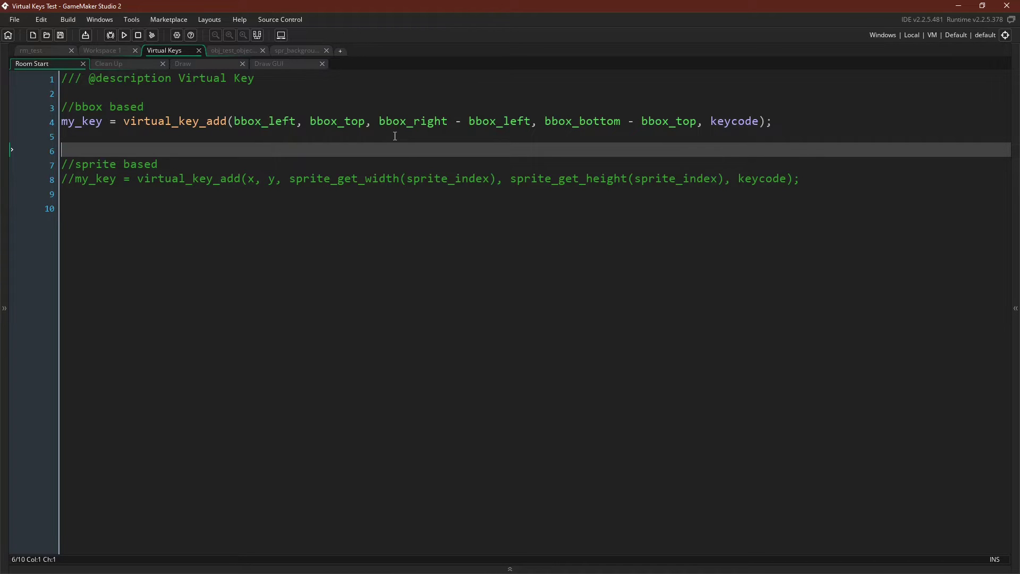
{"action": "left_click", "coordinate": [738, 122]}
{"action": "double_click", "coordinate": [737, 122]}
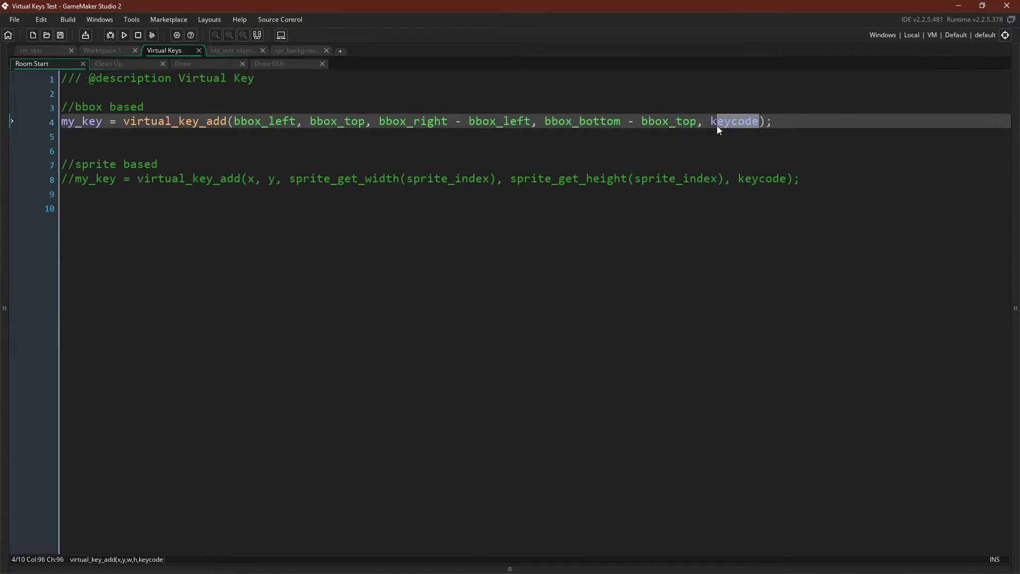
{"action": "key", "text": "Down"}
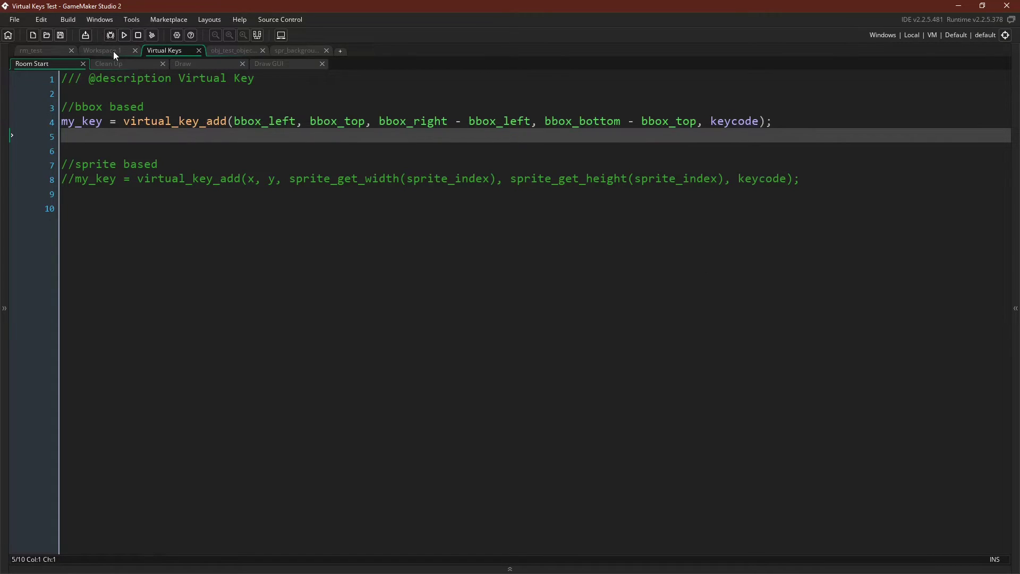
{"action": "left_click", "coordinate": [102, 50]}
{"action": "left_click", "coordinate": [180, 399]}
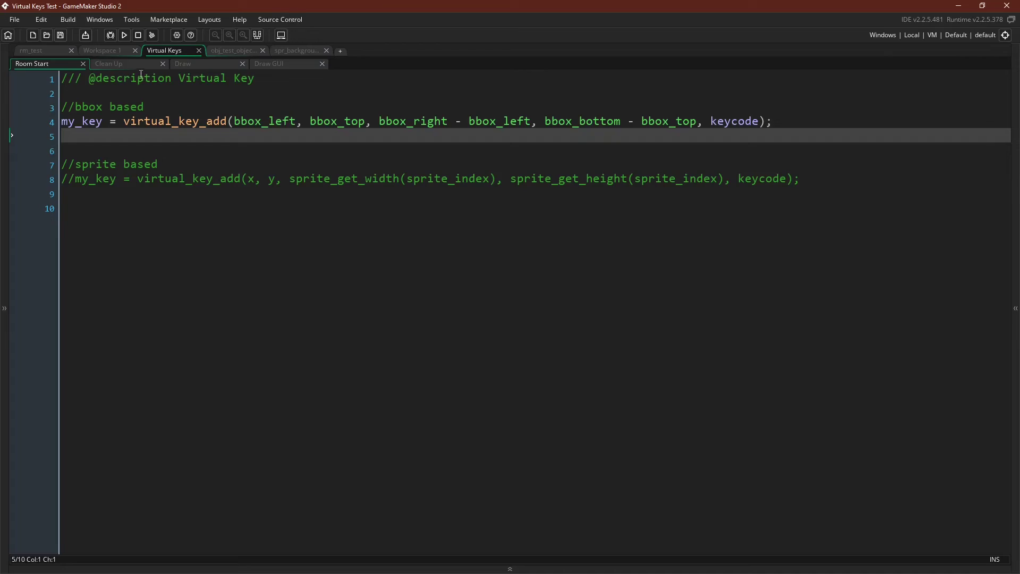
- View the Clean Up, Draw and Draw GUI event code, then open spr_virtual_key
{"action": "left_click", "coordinate": [109, 63]}
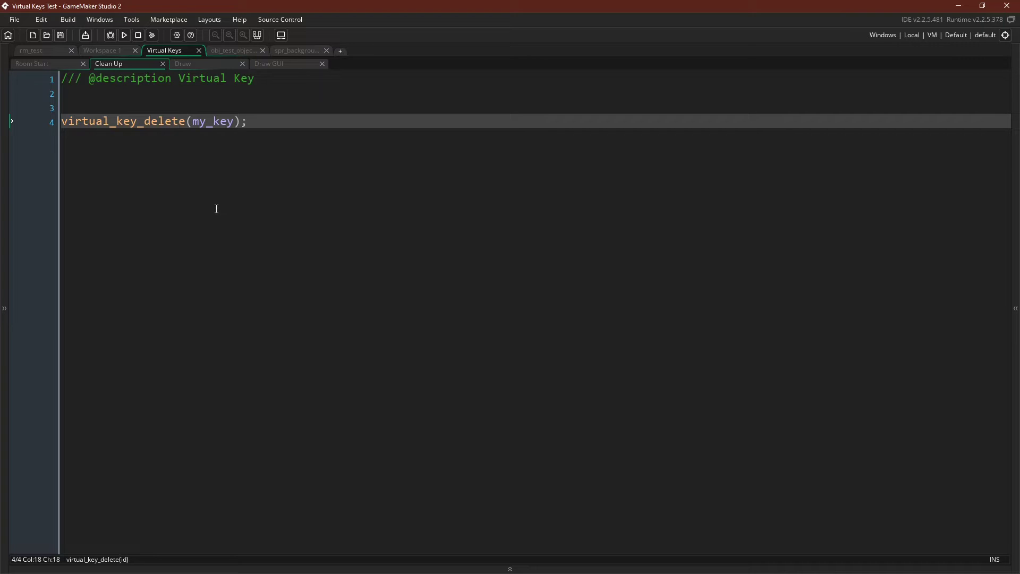
{"action": "left_click", "coordinate": [182, 62]}
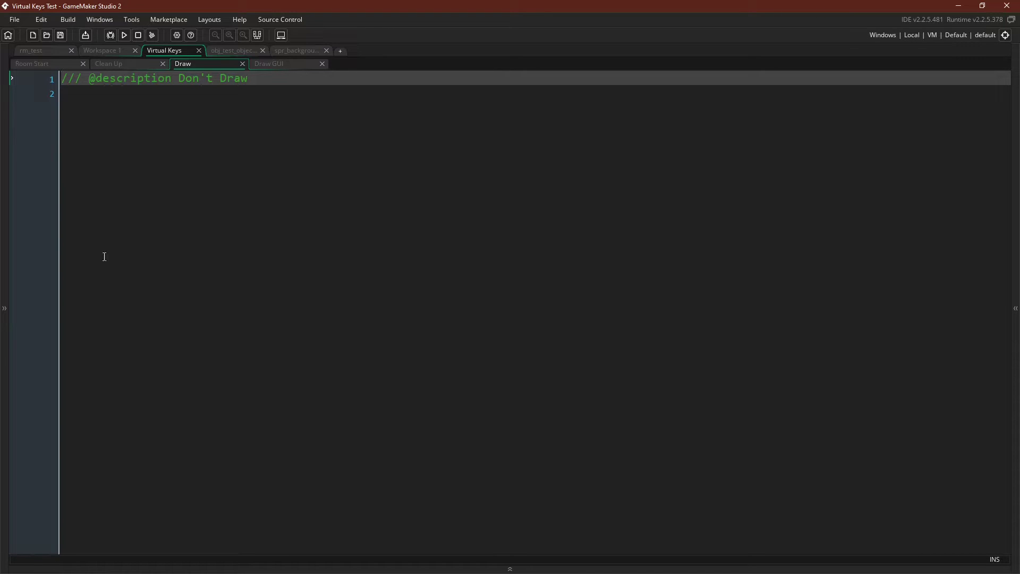
{"action": "left_click", "coordinate": [268, 64]}
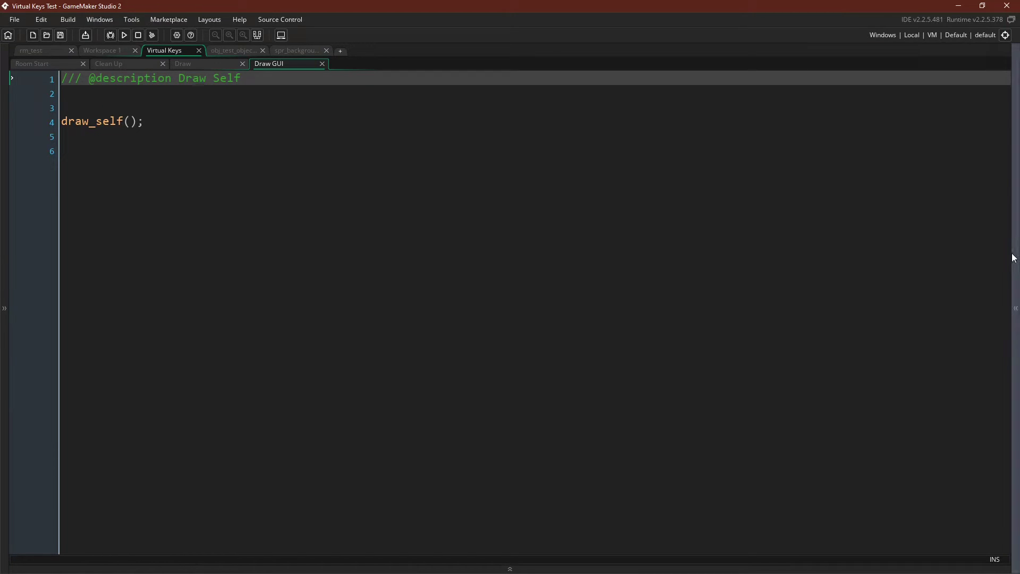
{"action": "left_click", "coordinate": [1016, 309]}
{"action": "double_click", "coordinate": [857, 125]}
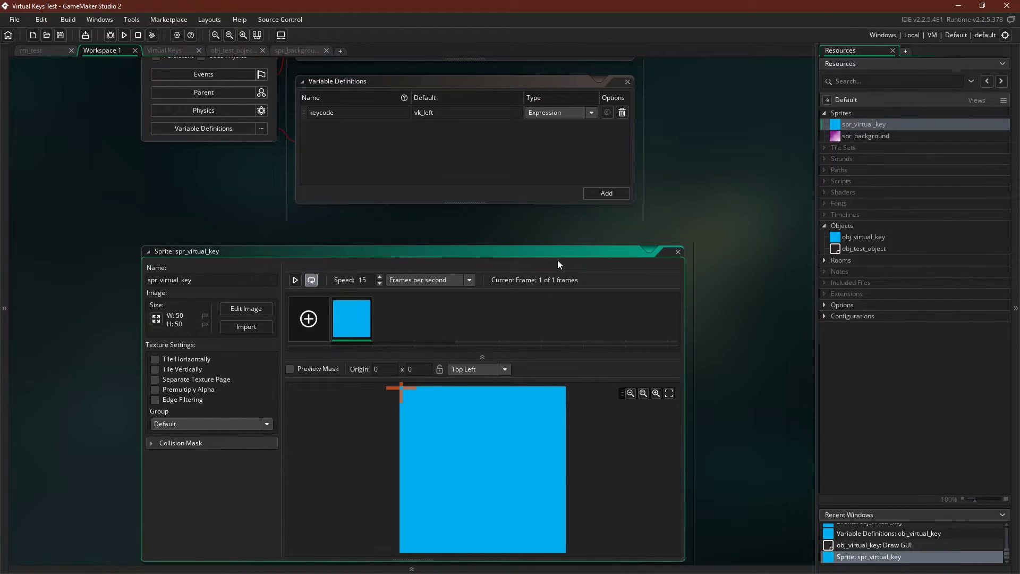
{"action": "scroll", "coordinate": [558, 263], "scroll_direction": "down", "scroll_amount": 1}
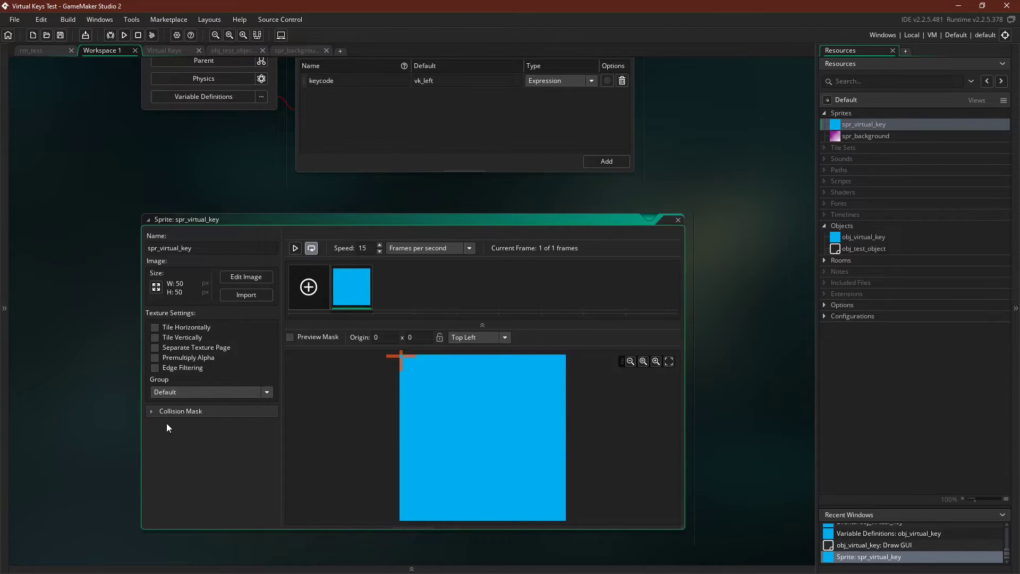
- Expand and collapse spr_virtual_key's Collision Mask settings to check the full-image rectangle
{"action": "left_click", "coordinate": [152, 411]}
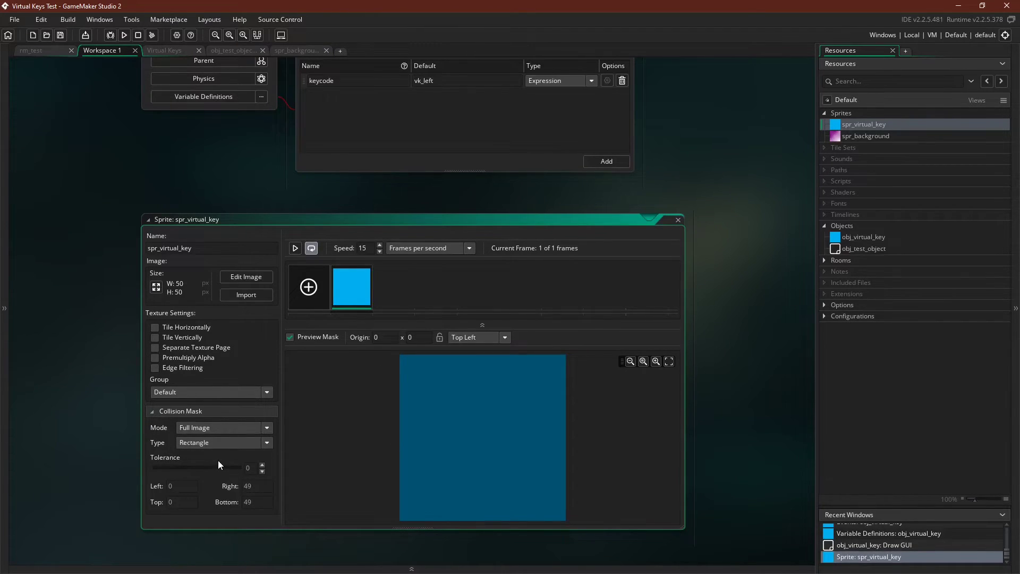
{"action": "left_click", "coordinate": [152, 412]}
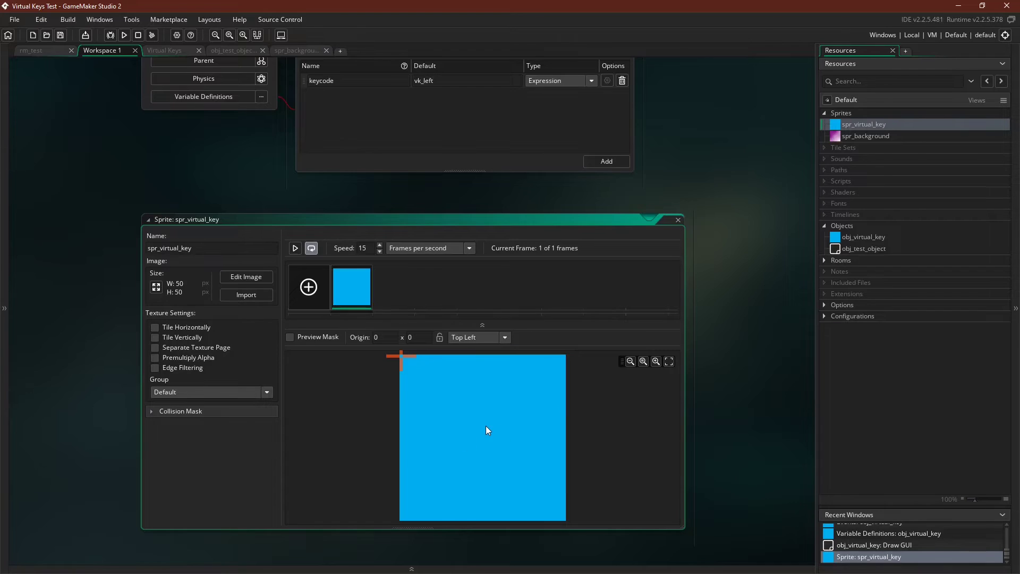
{"action": "left_click", "coordinate": [27, 51]}
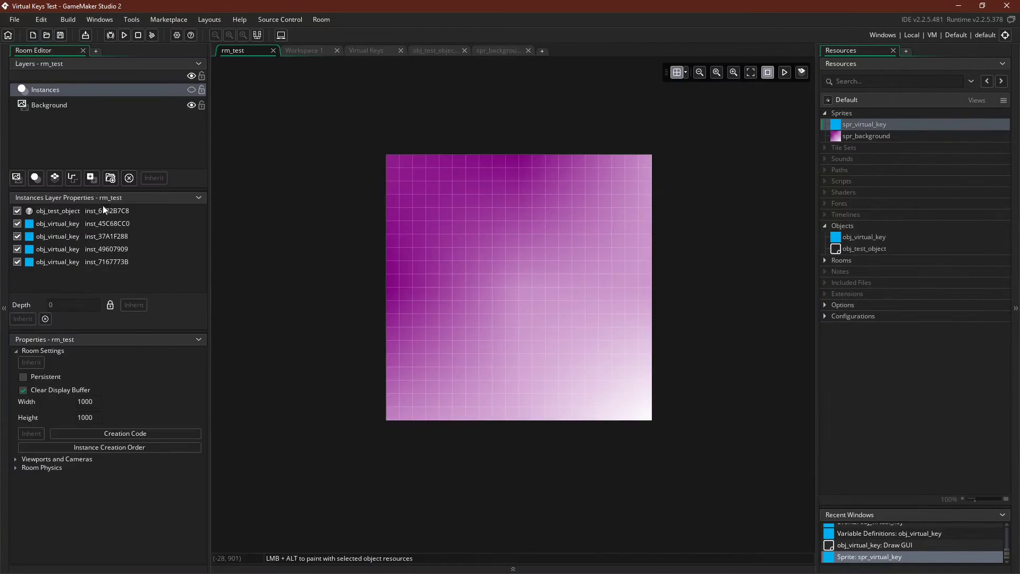
{"action": "left_click", "coordinate": [190, 89]}
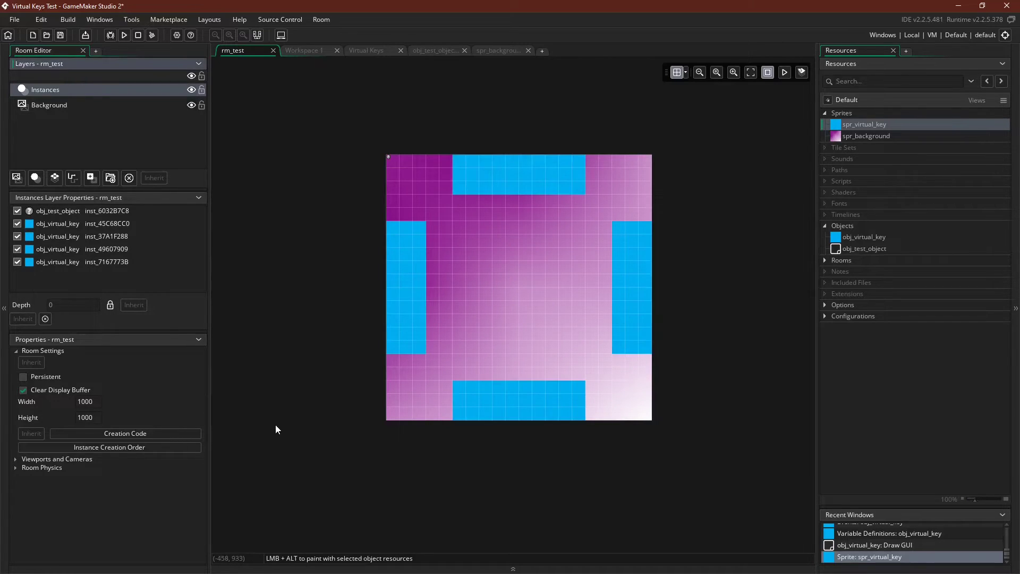
{"action": "left_click", "coordinate": [275, 425]}
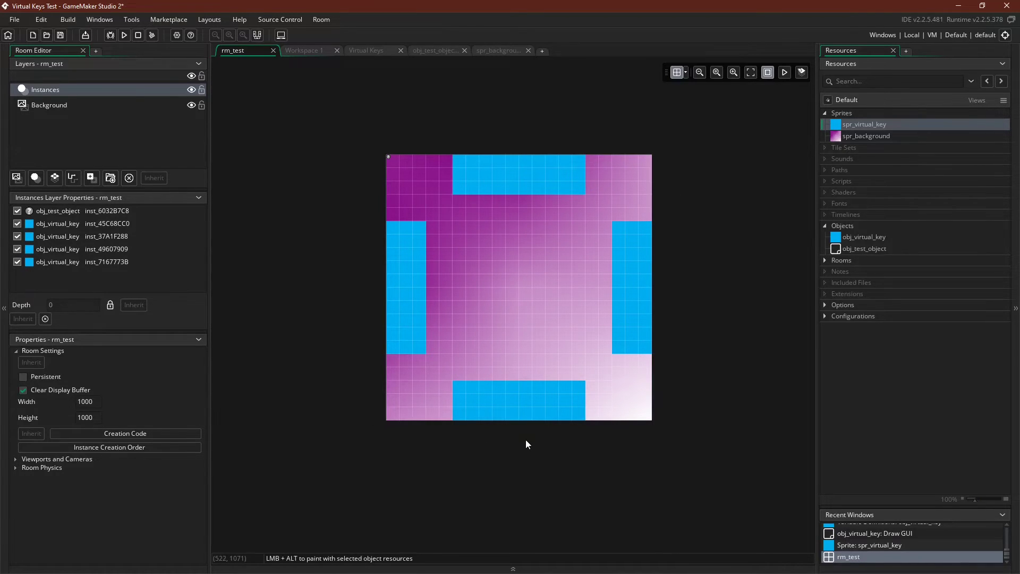
{"action": "left_click", "coordinate": [392, 276]}
{"action": "double_click", "coordinate": [434, 298]}
{"action": "left_click", "coordinate": [405, 208]}
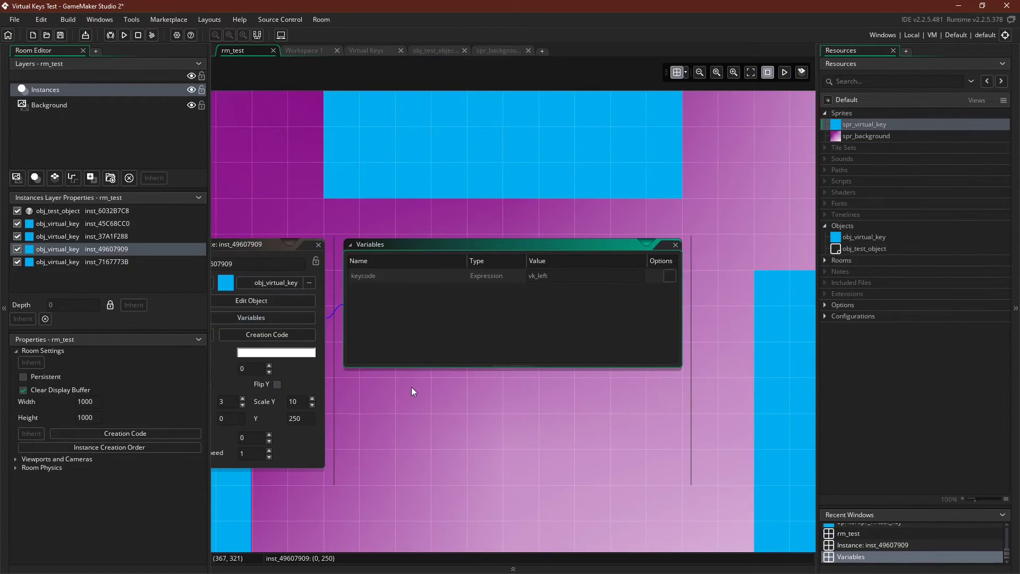
{"action": "left_click", "coordinate": [318, 246]}
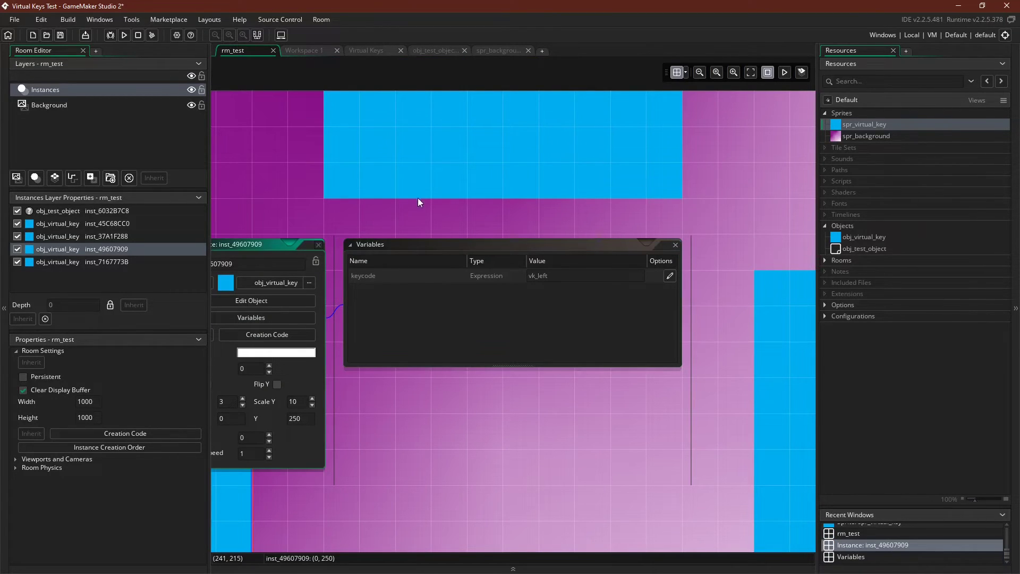
{"action": "double_click", "coordinate": [417, 178]}
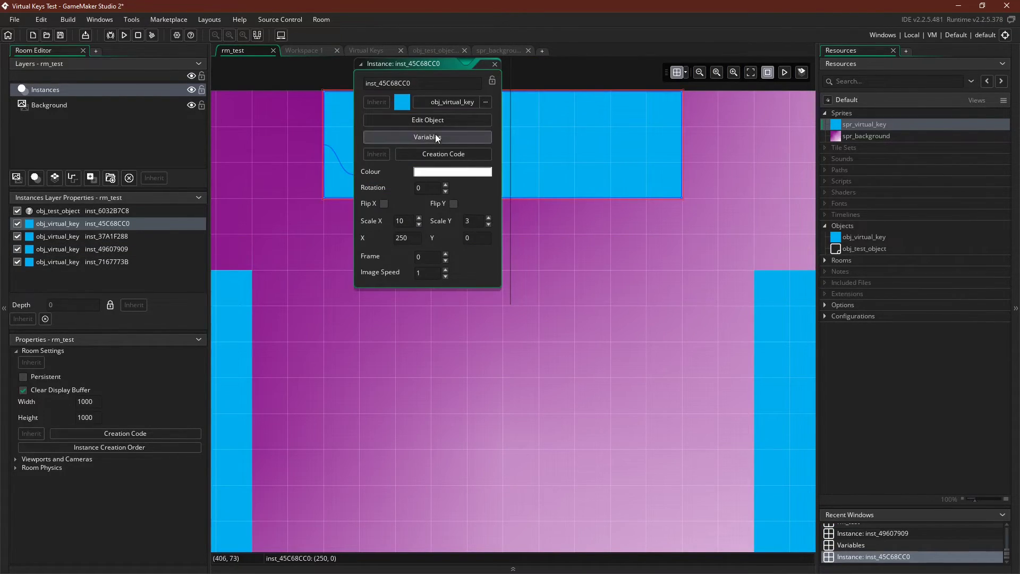
{"action": "left_click", "coordinate": [428, 137]}
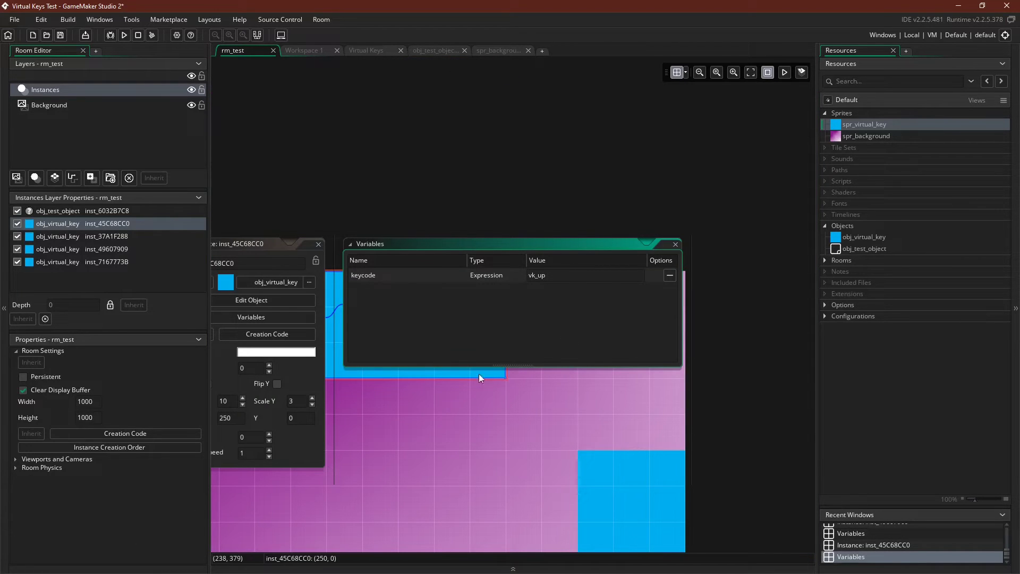
{"action": "double_click", "coordinate": [671, 473]}
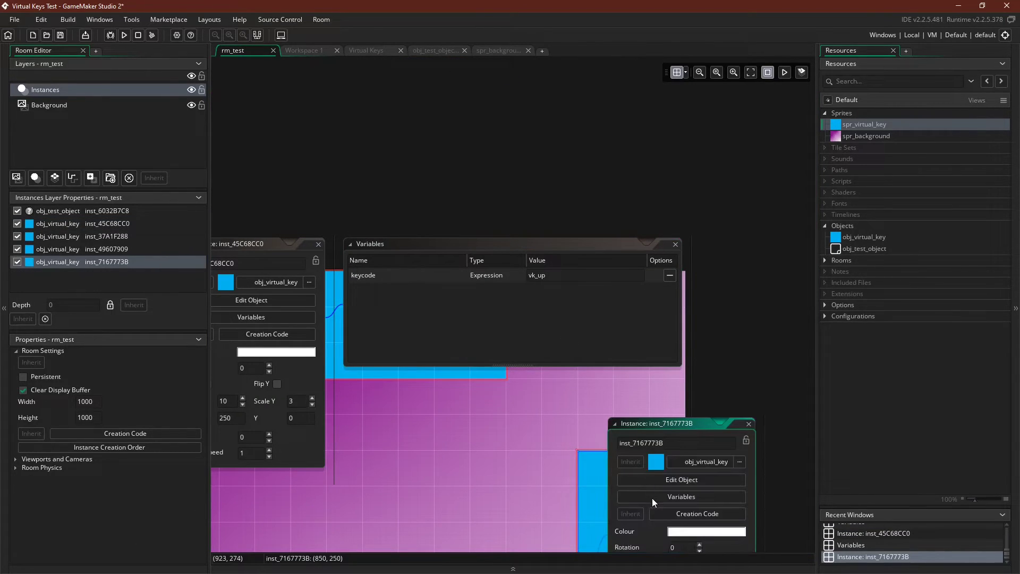
{"action": "left_click", "coordinate": [652, 497]}
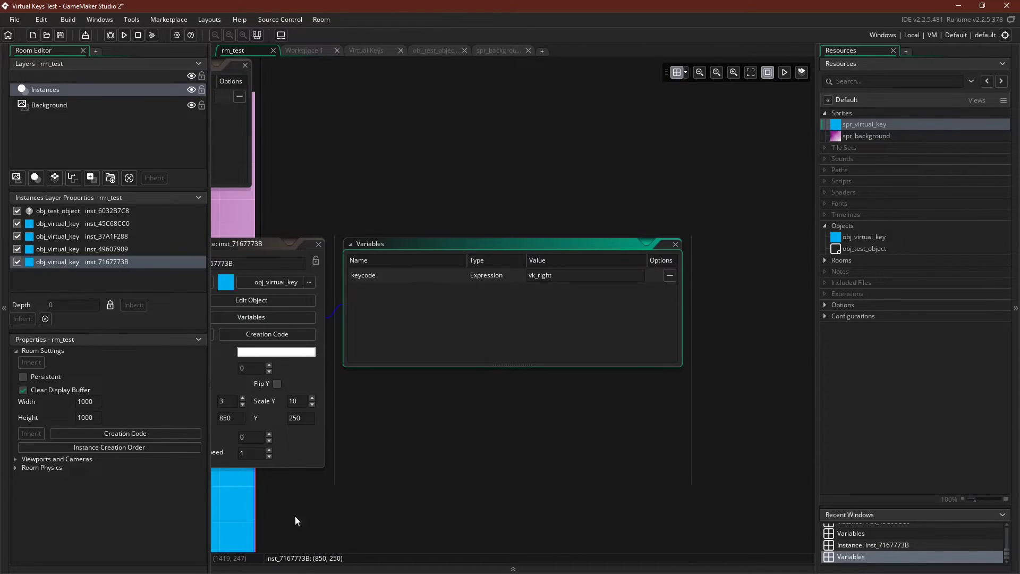
{"action": "left_click", "coordinate": [319, 245]}
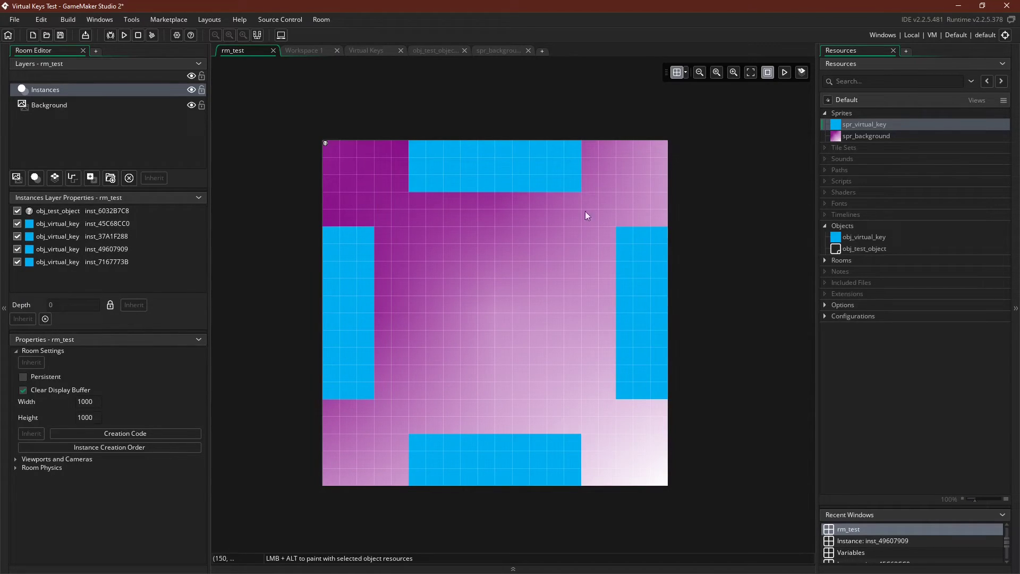
- Select the top key, expand Viewports and Cameras and Viewport 1, and tick Visible
{"action": "left_click", "coordinate": [445, 163]}
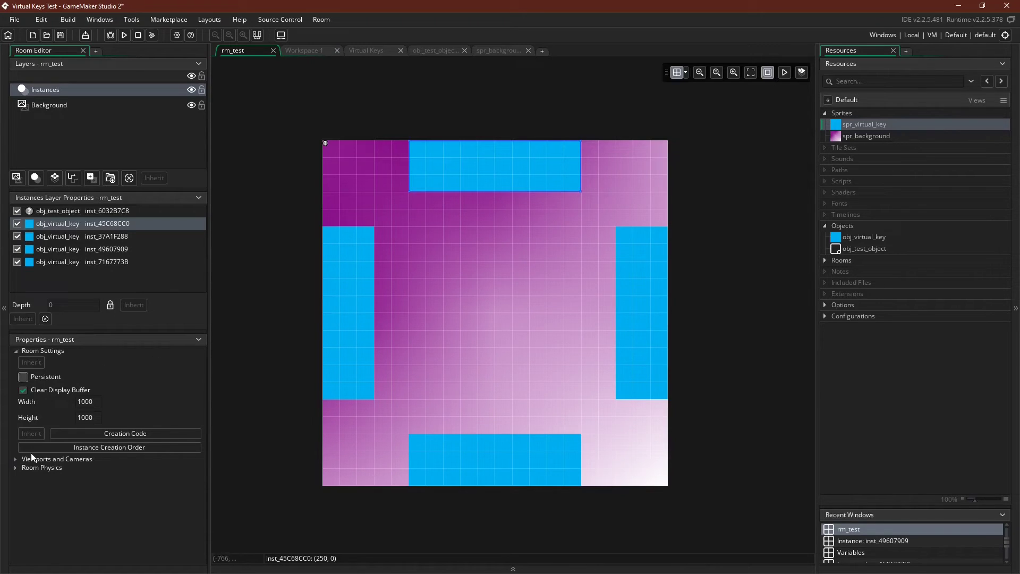
{"action": "left_click", "coordinate": [16, 460]}
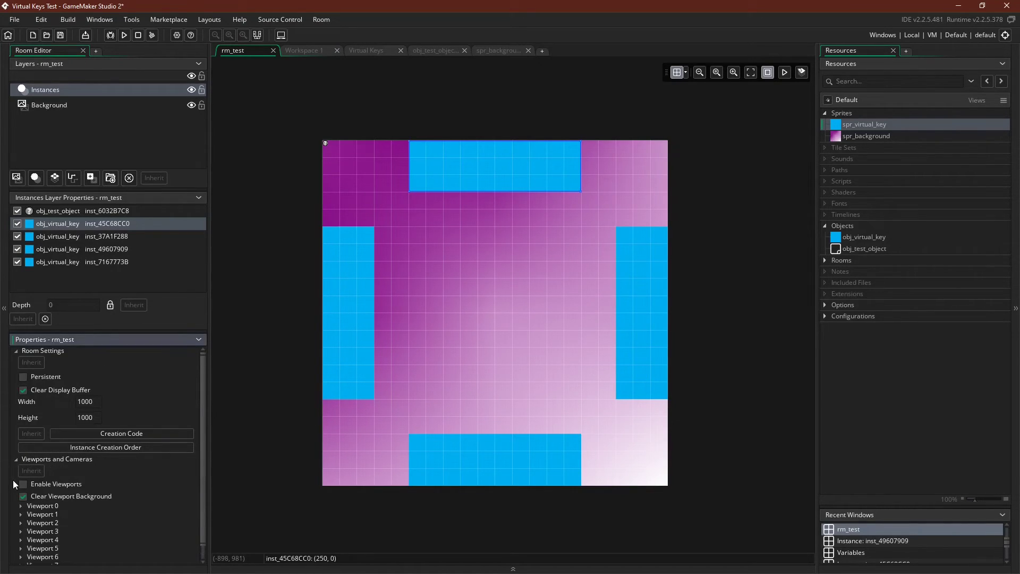
{"action": "scroll", "coordinate": [19, 482], "scroll_direction": "down", "scroll_amount": 1}
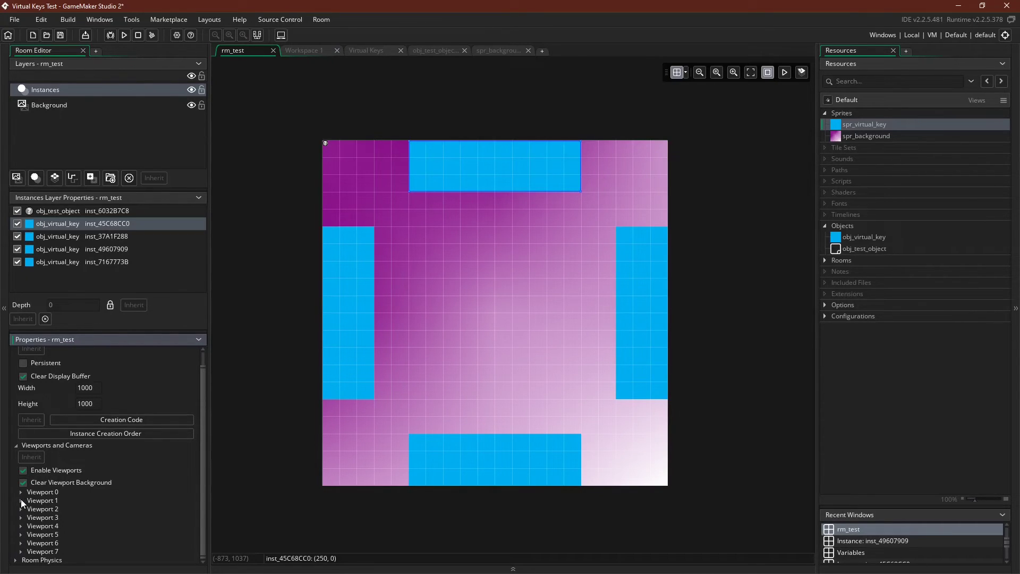
{"action": "left_click", "coordinate": [21, 500]}
{"action": "scroll", "coordinate": [96, 478], "scroll_direction": "down", "scroll_amount": 3}
{"action": "scroll", "coordinate": [170, 461], "scroll_direction": "down", "scroll_amount": 3}
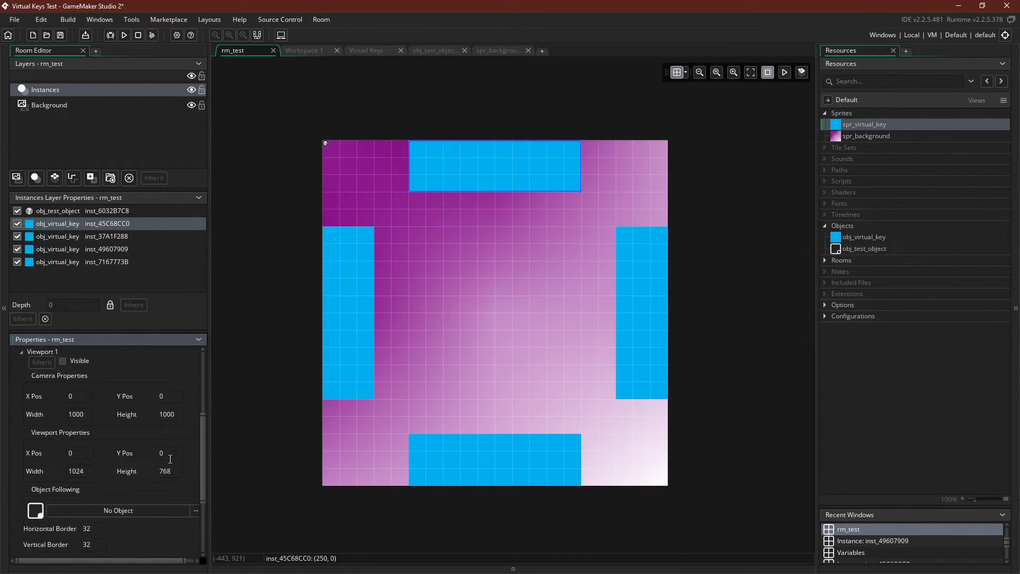
{"action": "left_click", "coordinate": [63, 361]}
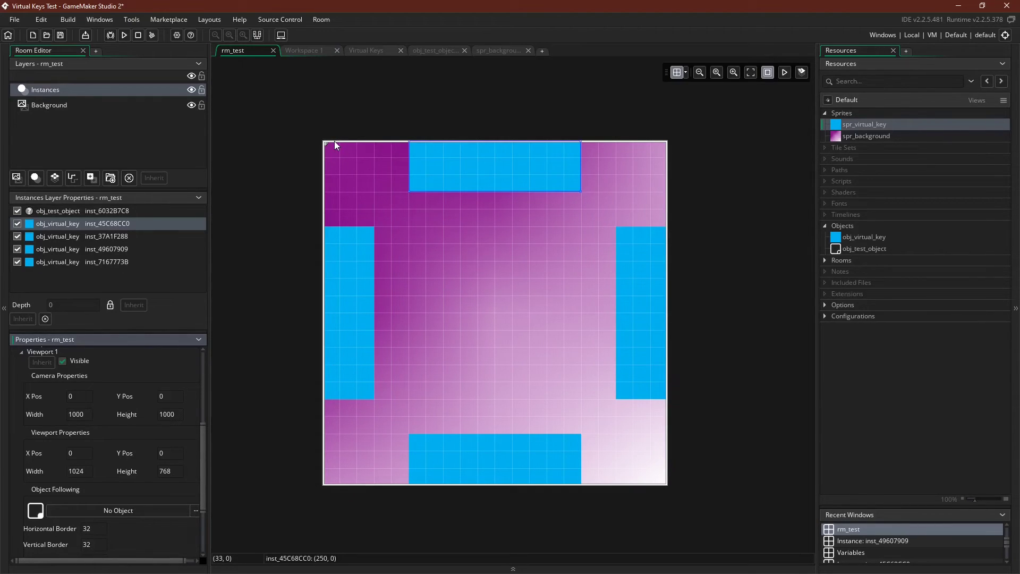
- Select the left, top and bottom keys, untick Visible, and collapse Viewport 1
{"action": "left_click", "coordinate": [354, 332]}
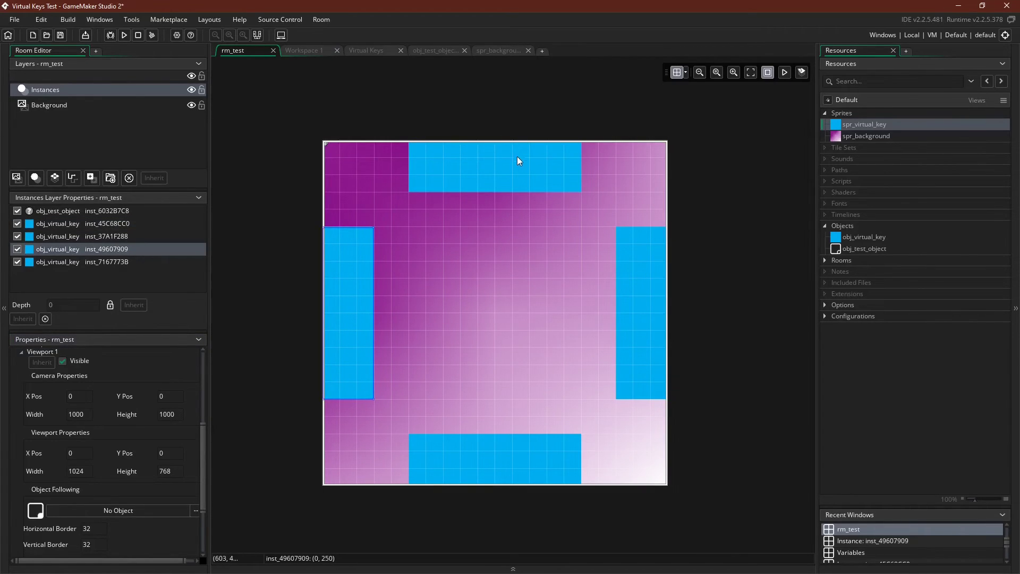
{"action": "left_click", "coordinate": [661, 327]}
{"action": "left_click", "coordinate": [509, 468]}
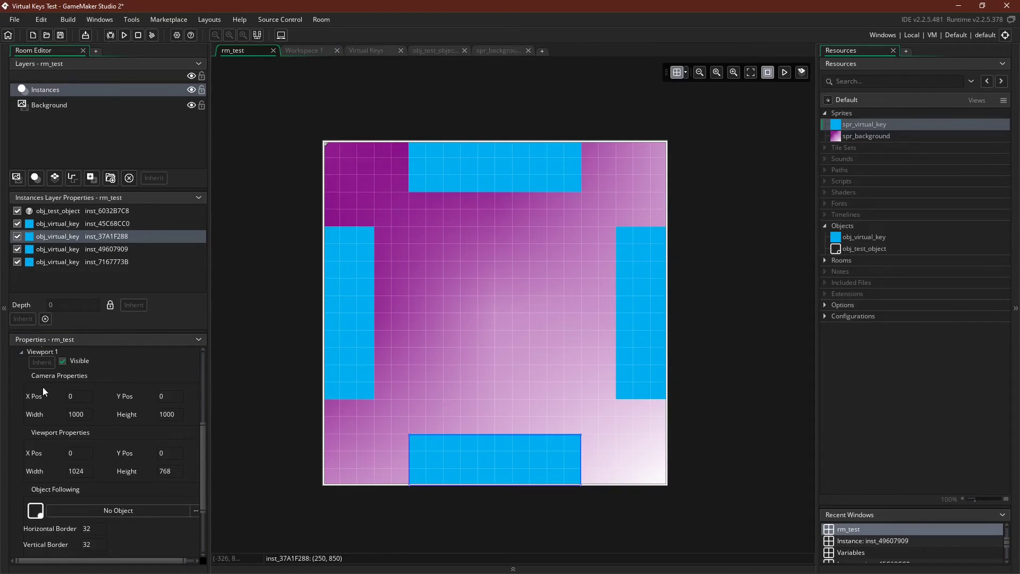
{"action": "scroll", "coordinate": [44, 391], "scroll_direction": "up", "scroll_amount": 1}
{"action": "left_click", "coordinate": [62, 382]}
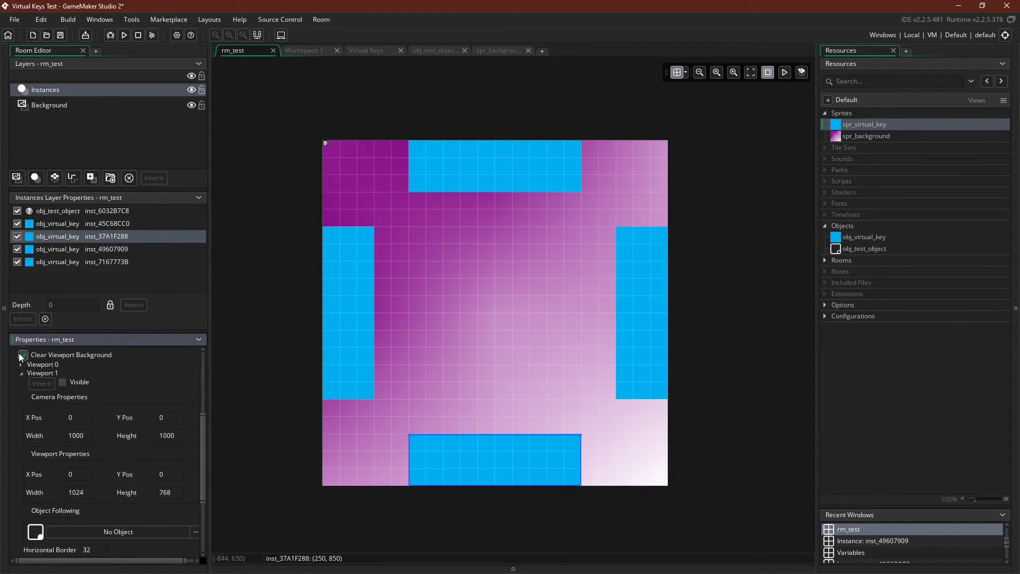
{"action": "left_click", "coordinate": [21, 375]}
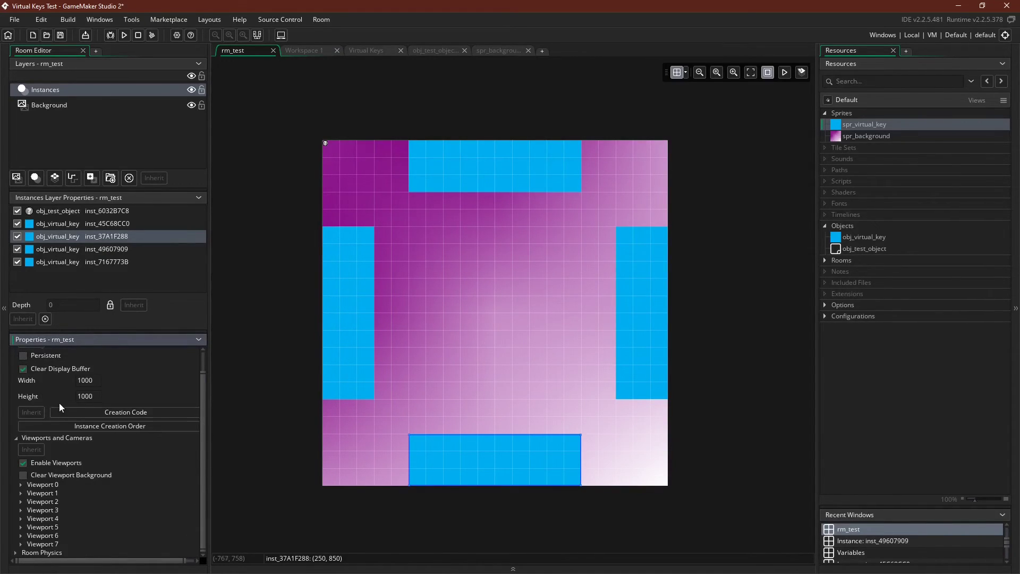
{"action": "scroll", "coordinate": [64, 415], "scroll_direction": "up", "scroll_amount": 1}
{"action": "left_click", "coordinate": [274, 367]}
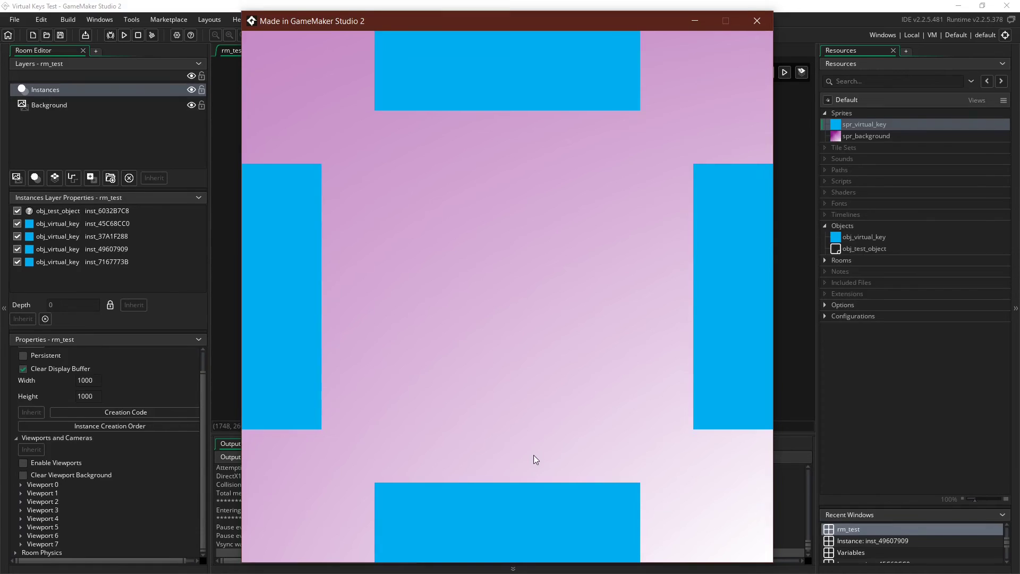
{"action": "left_click_drag", "start_coordinate": [346, 33], "coordinate": [338, 39]}
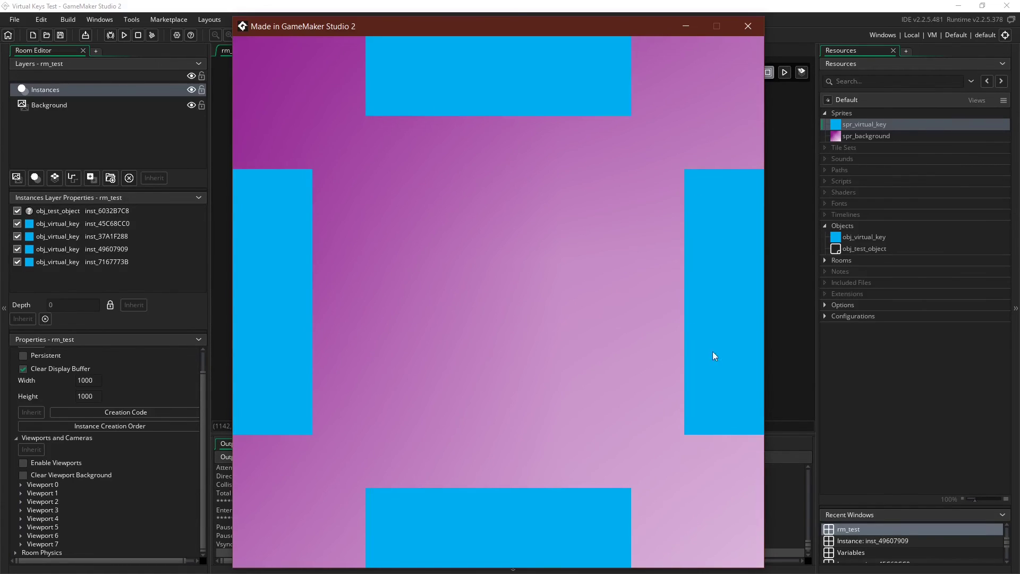
{"action": "key", "text": "Escape"}
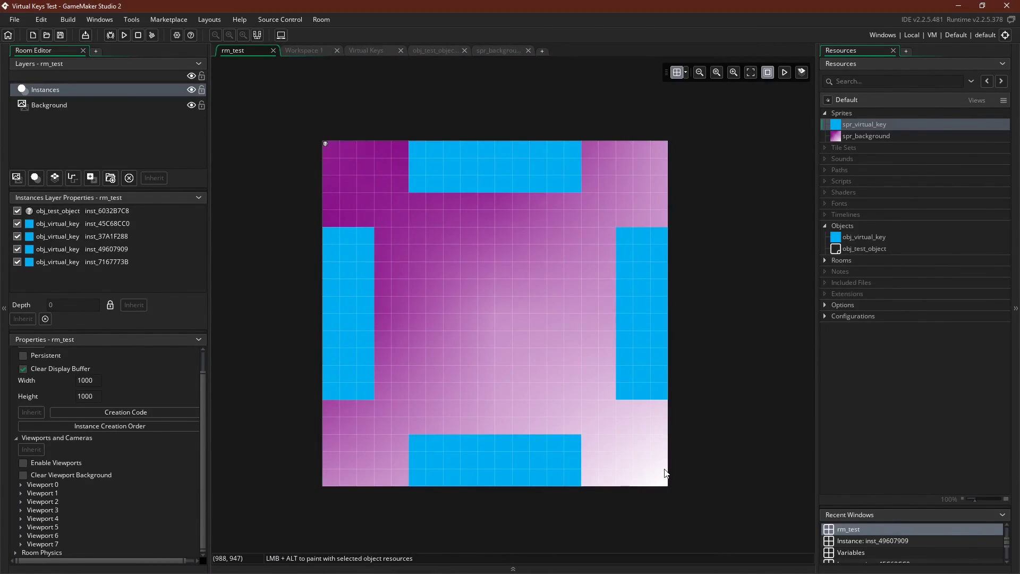